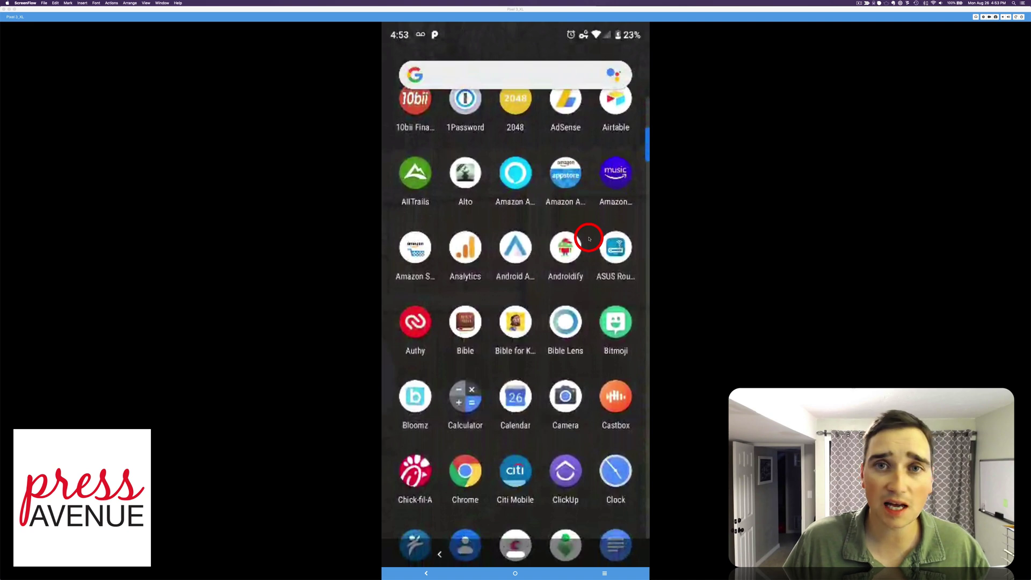
Scroll down the app drawer to the Mailchimp app and launch it.
{"action": "scroll", "coordinate": [589, 239], "scroll_direction": "down", "scroll_amount": 3}
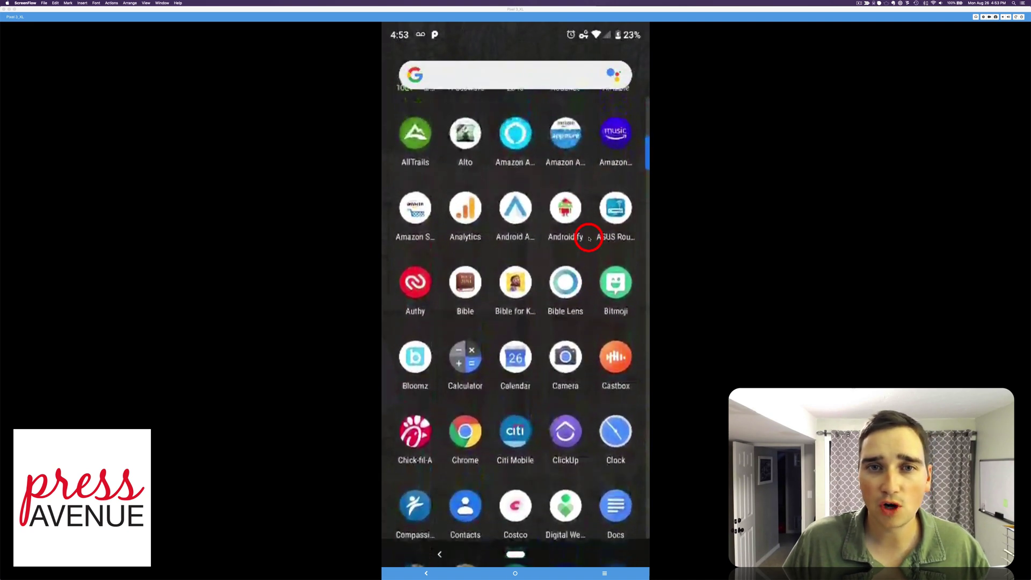
{"action": "scroll", "coordinate": [589, 239], "scroll_direction": "down", "scroll_amount": 3}
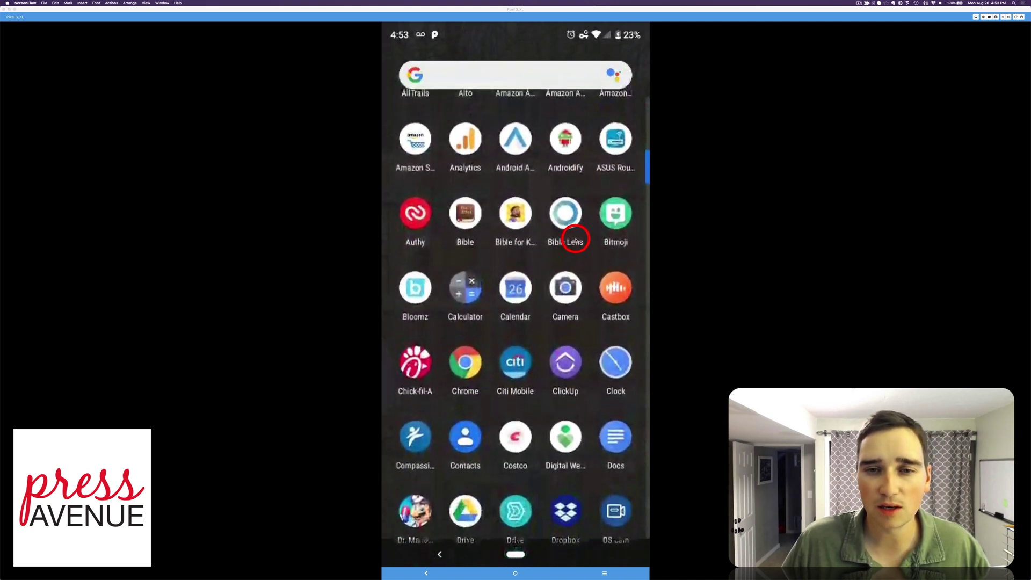
{"action": "scroll", "coordinate": [558, 220], "scroll_direction": "down", "scroll_amount": 1}
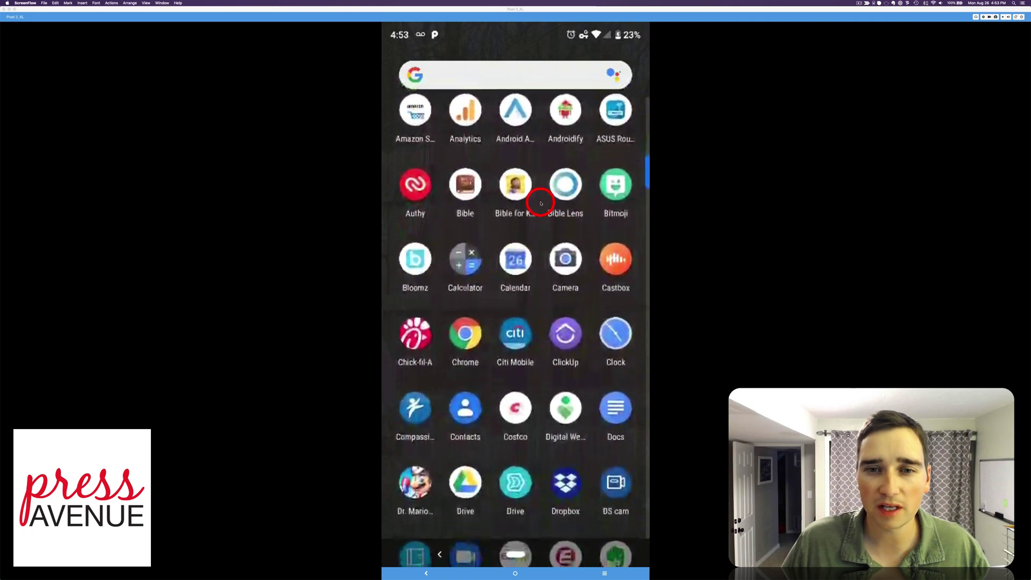
{"action": "scroll", "coordinate": [540, 202], "scroll_direction": "down", "scroll_amount": 1}
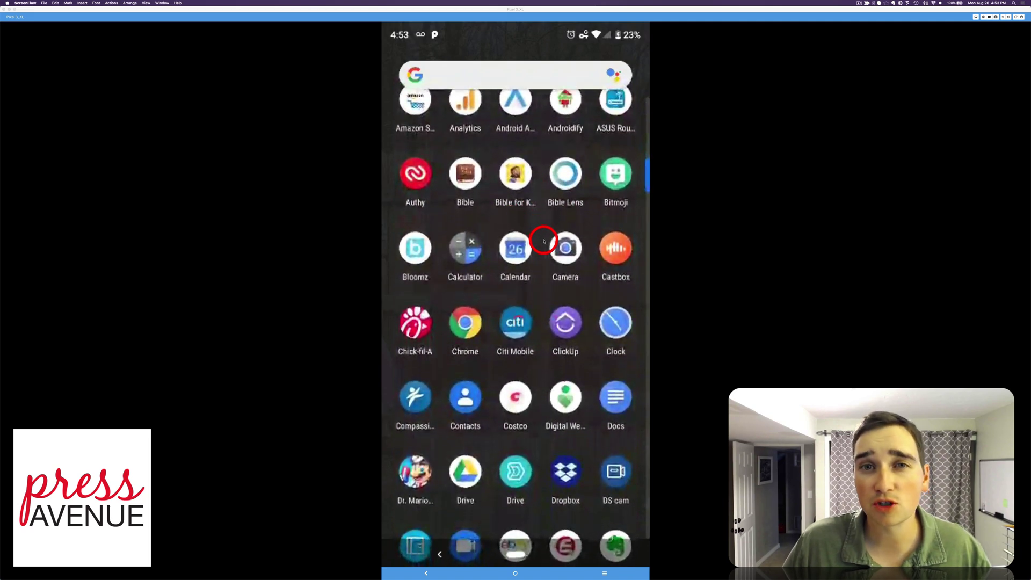
{"action": "scroll", "coordinate": [543, 241], "scroll_direction": "down", "scroll_amount": 4}
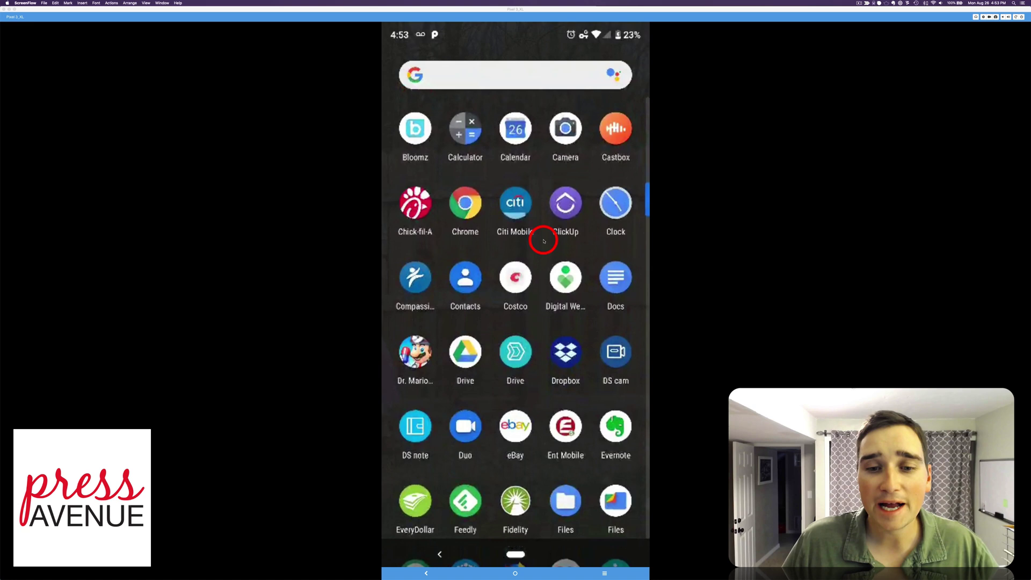
{"action": "scroll", "coordinate": [555, 250], "scroll_direction": "down", "scroll_amount": 5}
{"action": "scroll", "coordinate": [556, 253], "scroll_direction": "down", "scroll_amount": 9}
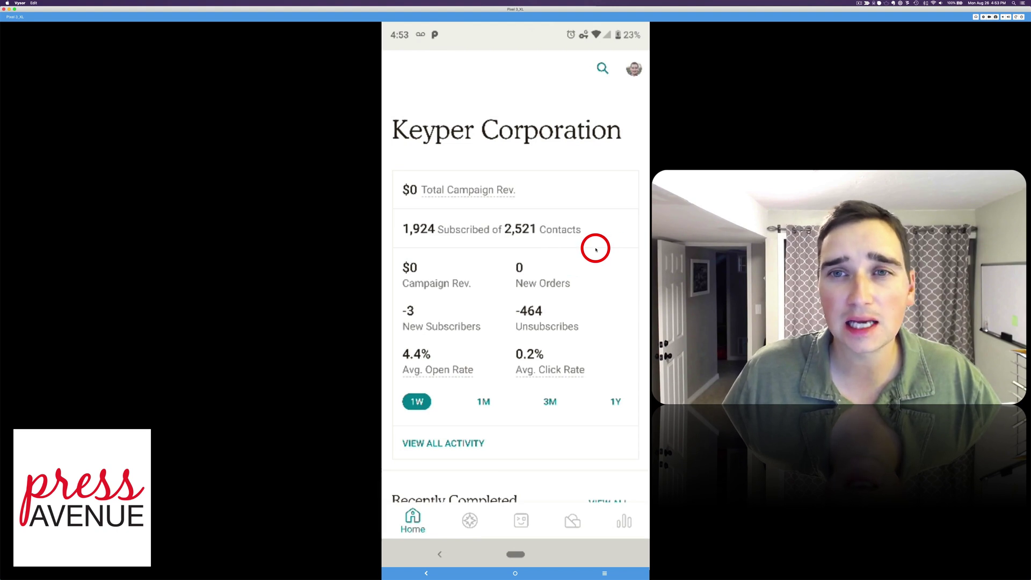
Review this week's stats (4.4% open rate, 0.2% click rate) and scroll down to Recently Completed.
{"action": "scroll", "coordinate": [596, 249], "scroll_direction": "down", "scroll_amount": 1}
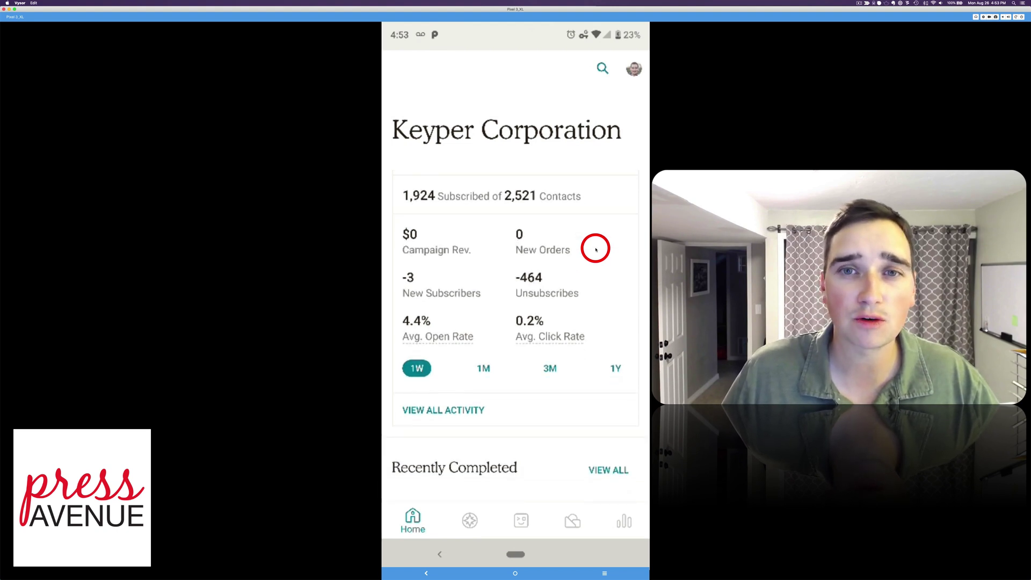
{"action": "scroll", "coordinate": [596, 247], "scroll_direction": "down", "scroll_amount": 2}
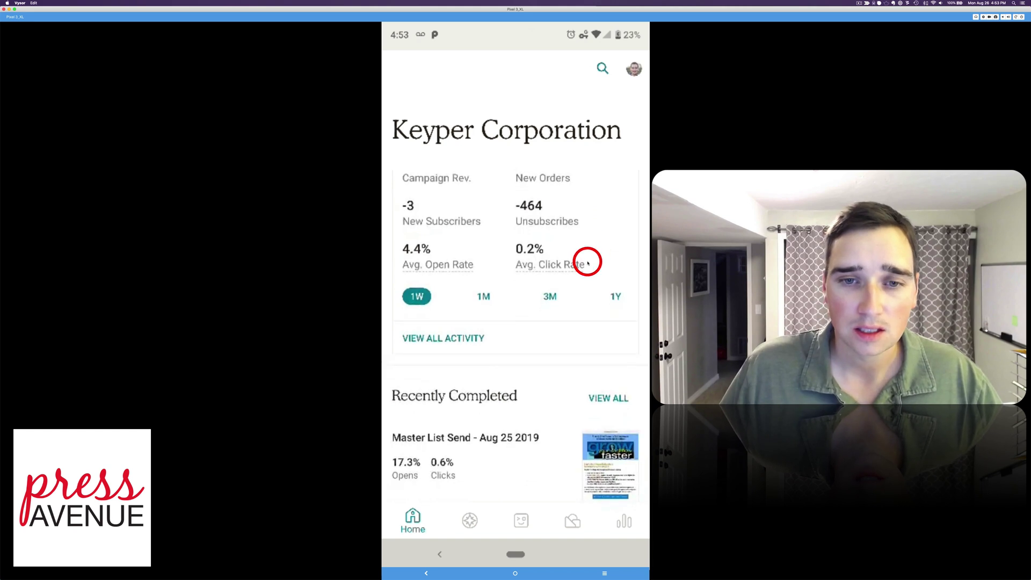
{"action": "scroll", "coordinate": [587, 262], "scroll_direction": "up", "scroll_amount": 1}
{"action": "scroll", "coordinate": [606, 279], "scroll_direction": "up", "scroll_amount": 1}
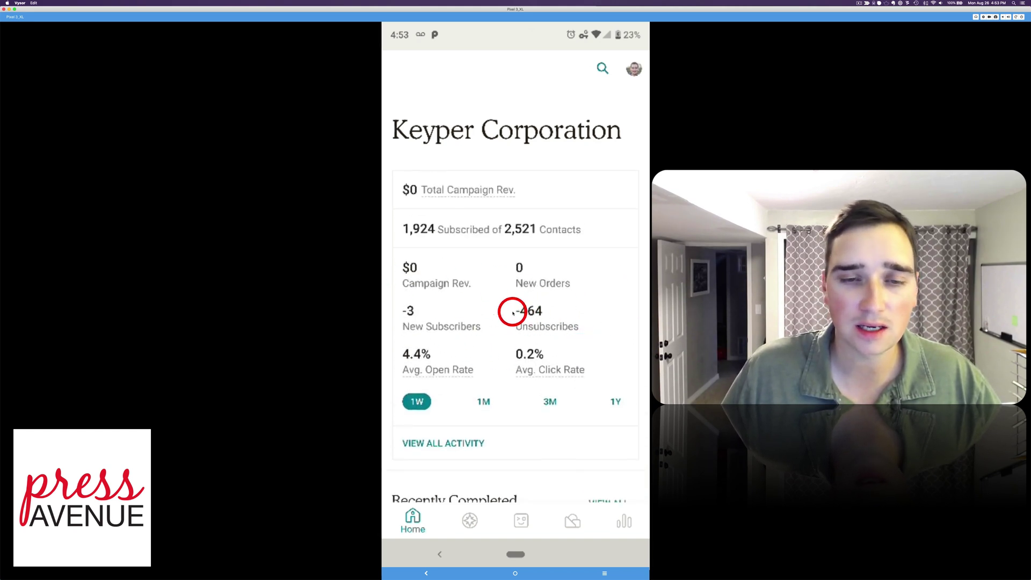
{"action": "scroll", "coordinate": [511, 312], "scroll_direction": "down", "scroll_amount": 1}
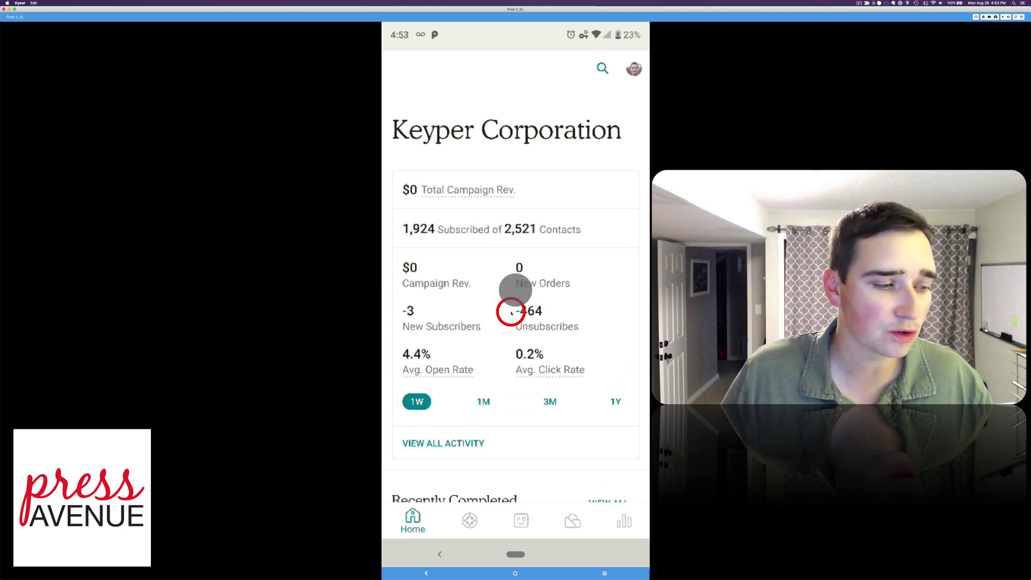
{"action": "scroll", "coordinate": [510, 312], "scroll_direction": "up", "scroll_amount": 1}
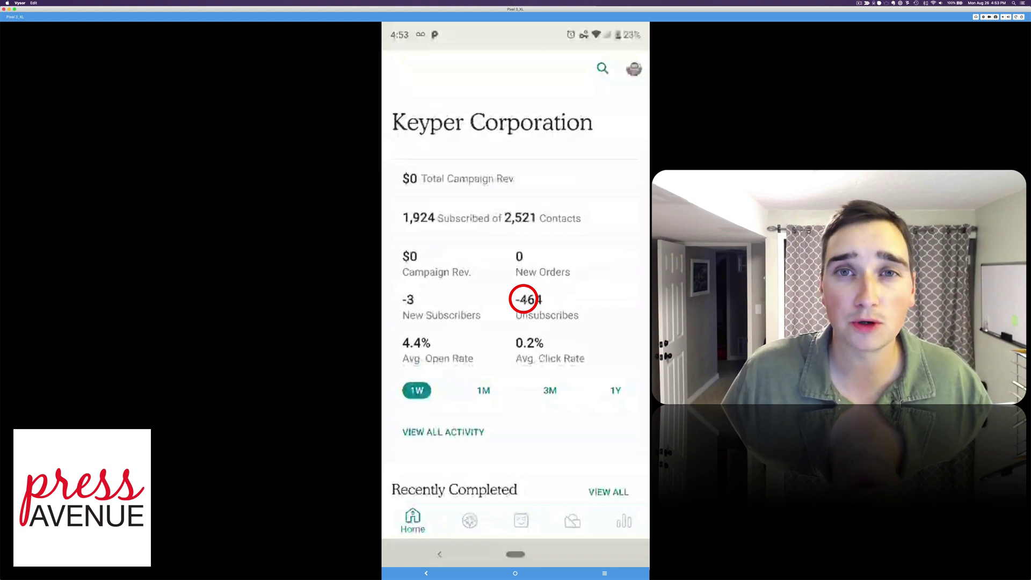
{"action": "scroll", "coordinate": [524, 299], "scroll_direction": "down", "scroll_amount": 2}
{"action": "scroll", "coordinate": [523, 299], "scroll_direction": "down", "scroll_amount": 1}
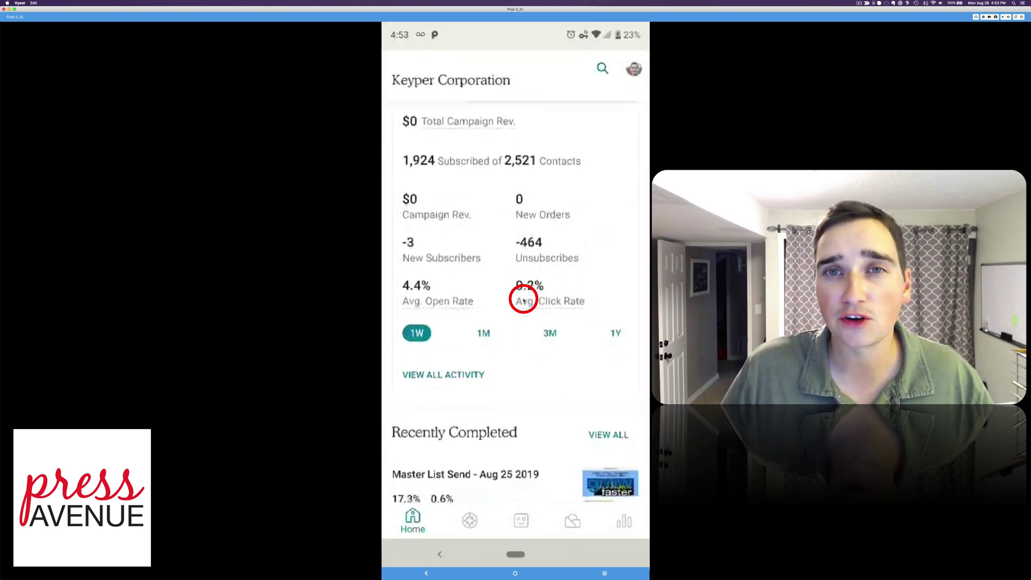
From Campaigns, open Master List Send - Aug 25 2019 and scroll down its details.
{"action": "left_click", "coordinate": [571, 518]}
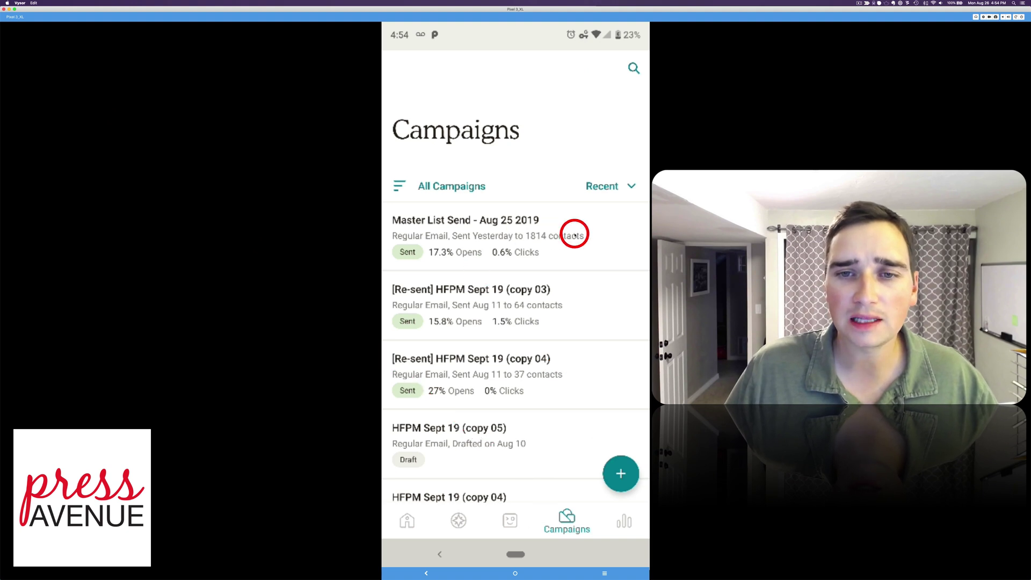
{"action": "left_click", "coordinate": [527, 231]}
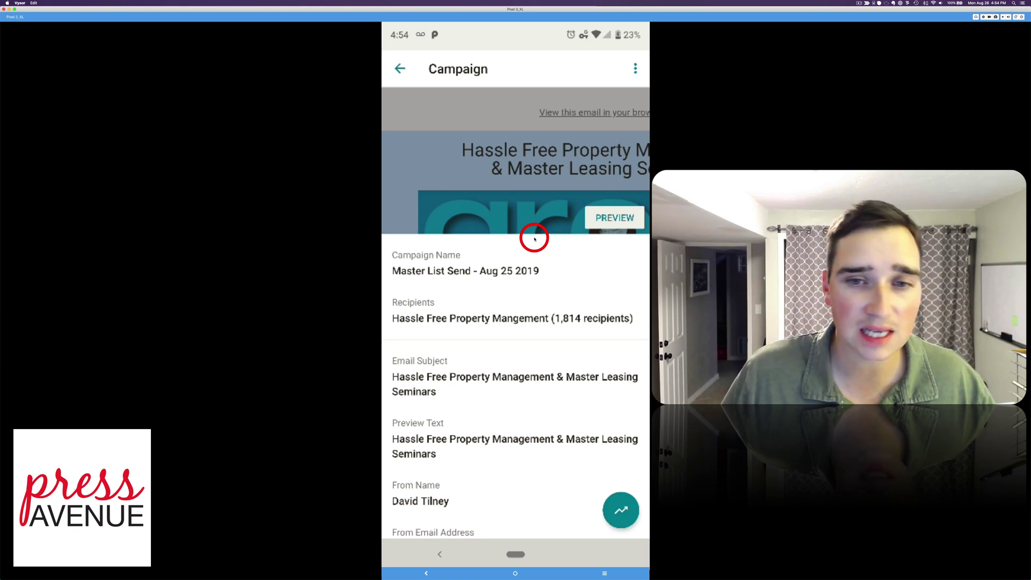
{"action": "scroll", "coordinate": [535, 239], "scroll_direction": "down", "scroll_amount": 2}
{"action": "scroll", "coordinate": [534, 239], "scroll_direction": "down", "scroll_amount": 3}
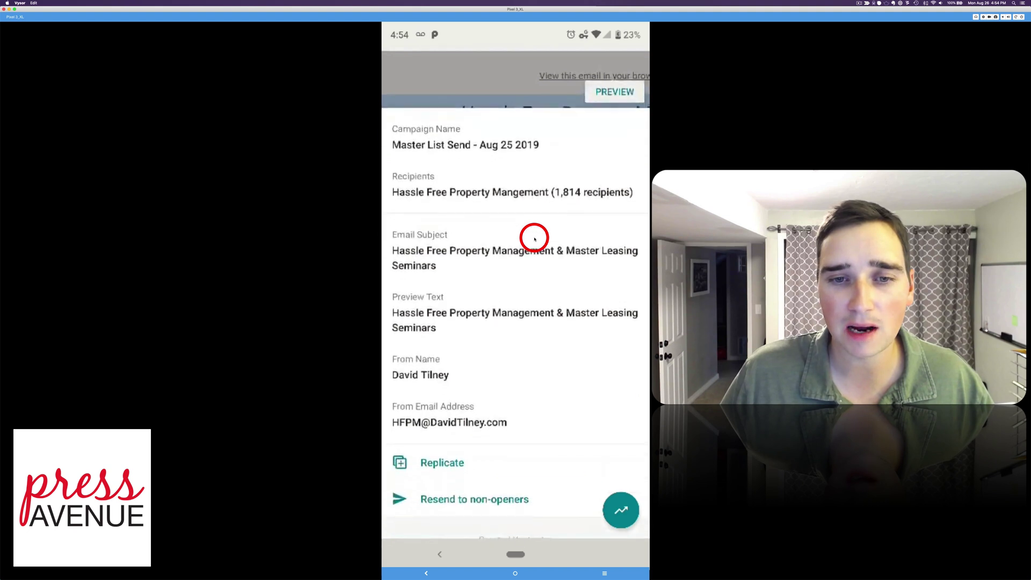
{"action": "scroll", "coordinate": [534, 239], "scroll_direction": "down", "scroll_amount": 3}
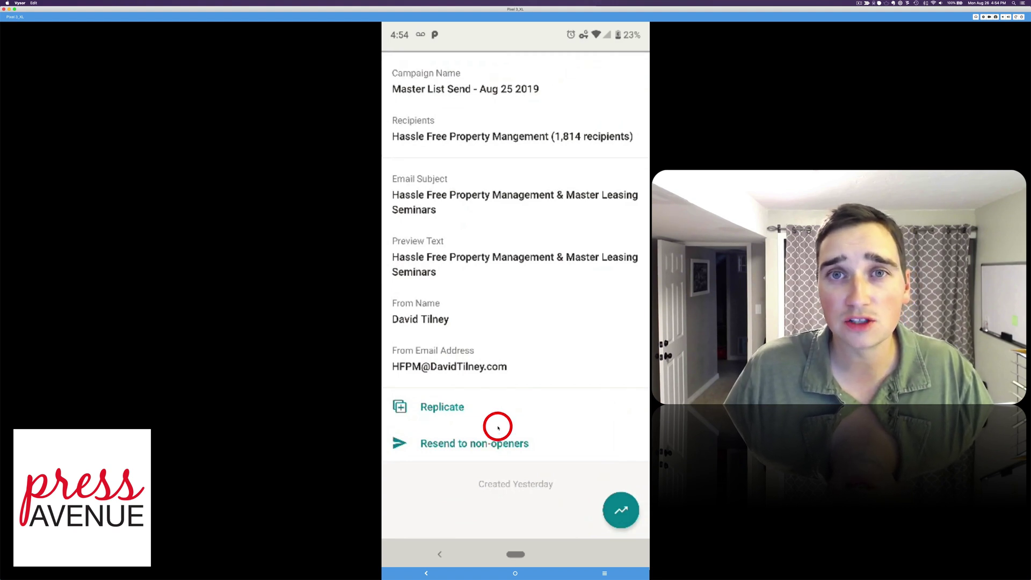
Bring up the Resend to non-openers screen, showing 83% didn't open and 1,500 non-openers.
{"action": "left_click", "coordinate": [455, 440]}
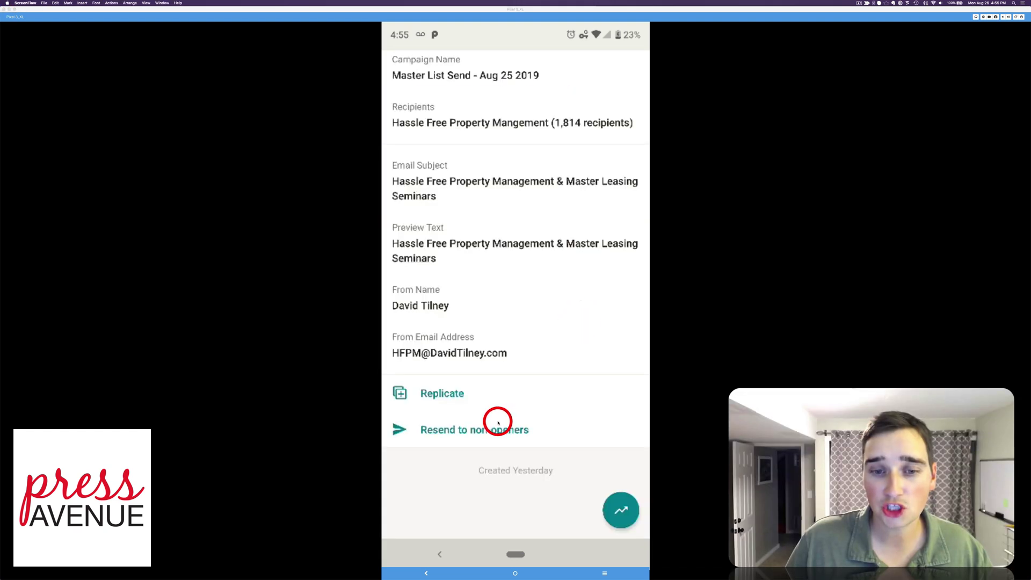
{"action": "left_click", "coordinate": [422, 430]}
{"action": "left_click", "coordinate": [440, 431]}
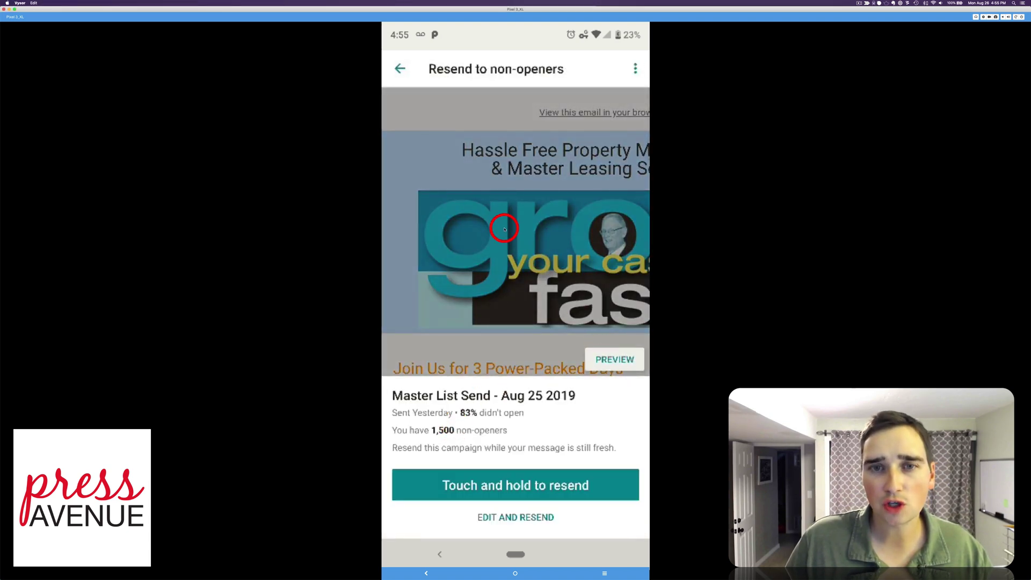
Scroll through the email preview, view it full screen, then close the preview.
{"action": "scroll", "coordinate": [502, 227], "scroll_direction": "down", "scroll_amount": 5}
{"action": "scroll", "coordinate": [501, 227], "scroll_direction": "down", "scroll_amount": 10}
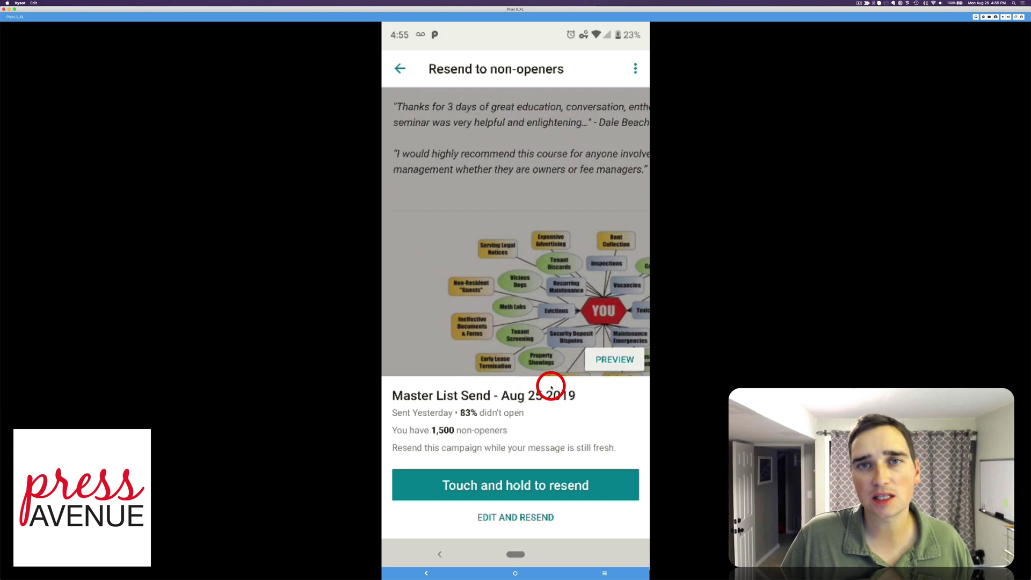
{"action": "scroll", "coordinate": [536, 279], "scroll_direction": "down", "scroll_amount": 3}
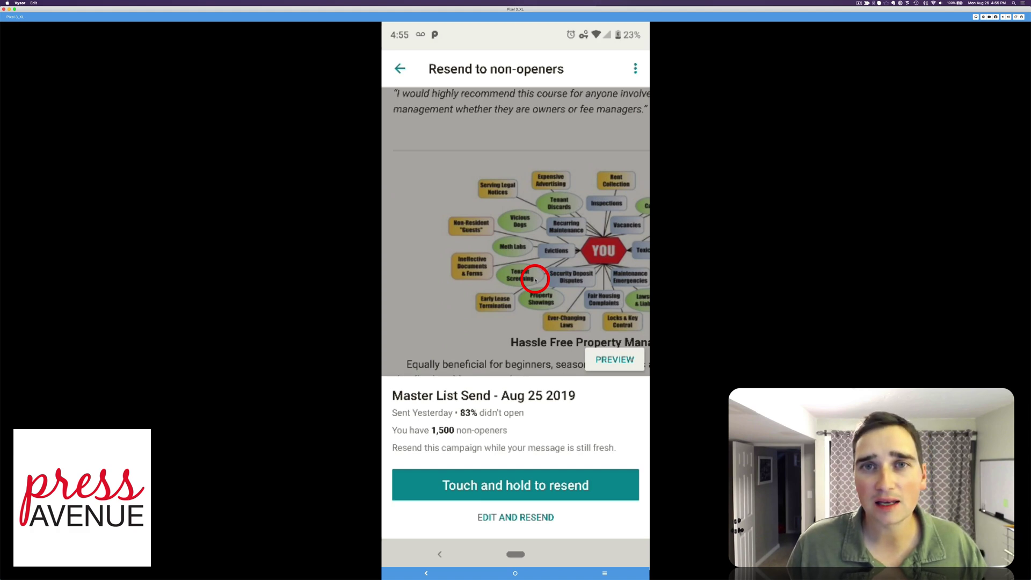
{"action": "scroll", "coordinate": [534, 279], "scroll_direction": "down", "scroll_amount": 2}
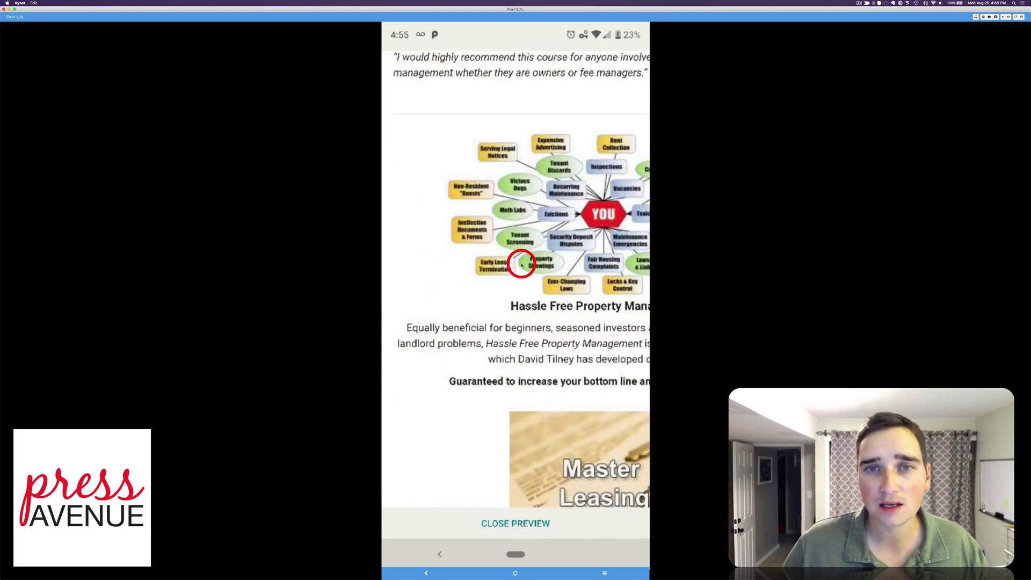
{"action": "left_click", "coordinate": [528, 521]}
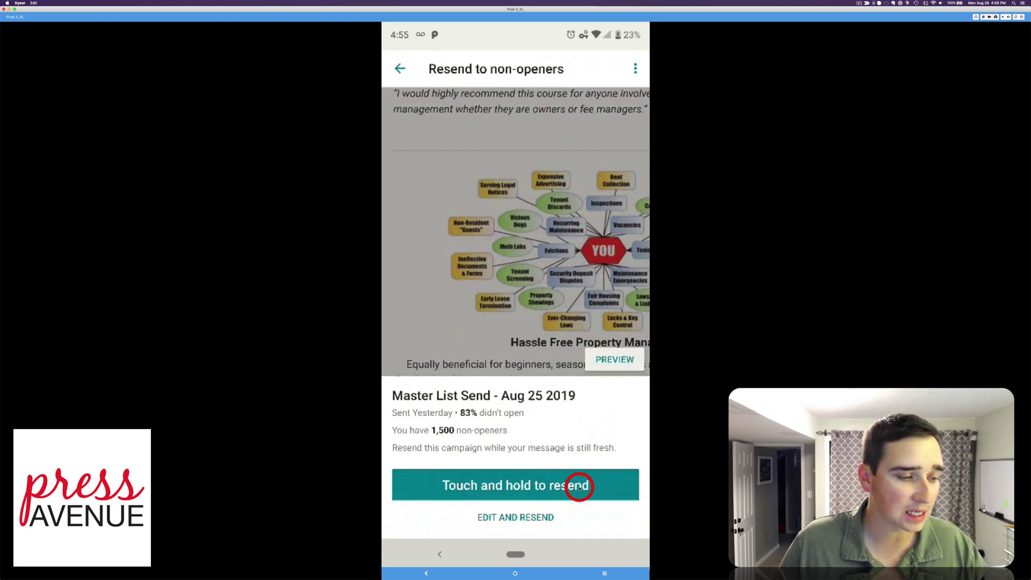
Touch and hold the resend button to send the campaign to the 1,500 non-openers.
{"action": "left_click_drag", "start_coordinate": [579, 486], "coordinate": [579, 488]}
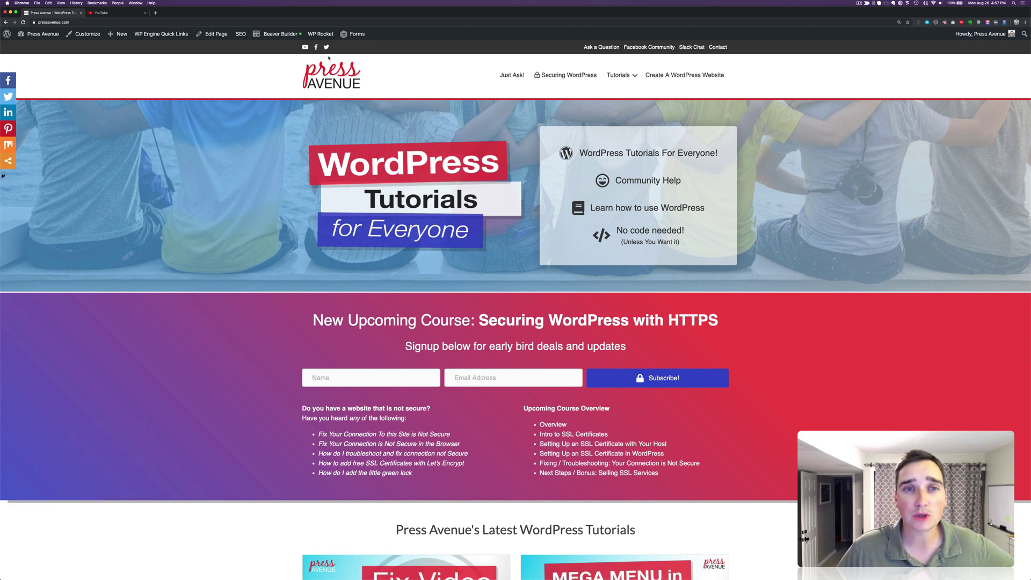
Open the Facebook Community link in a new tab, view it, then return to the Press Avenue homepage.
{"action": "right_click", "coordinate": [658, 50]}
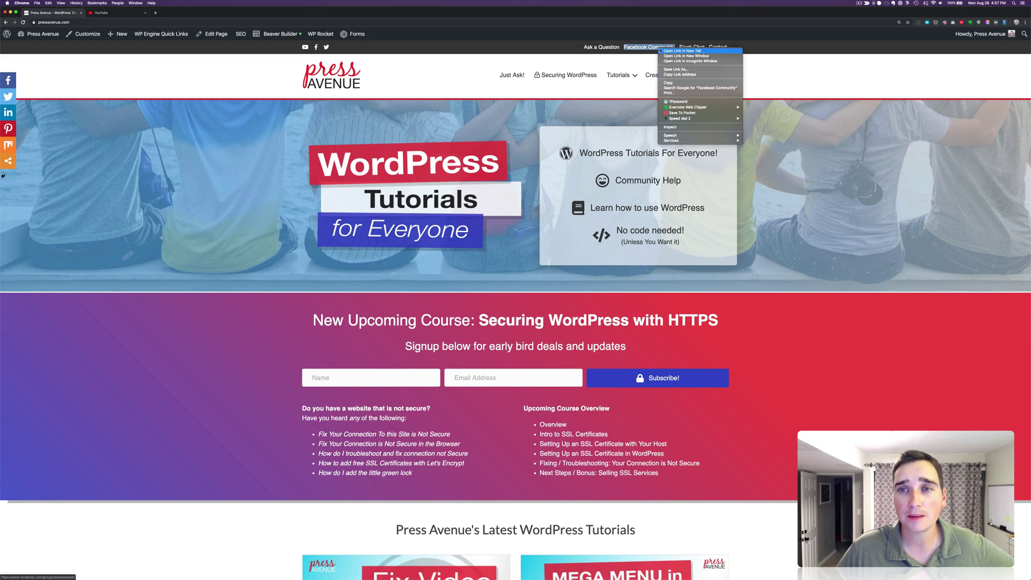
{"action": "left_click", "coordinate": [662, 50]}
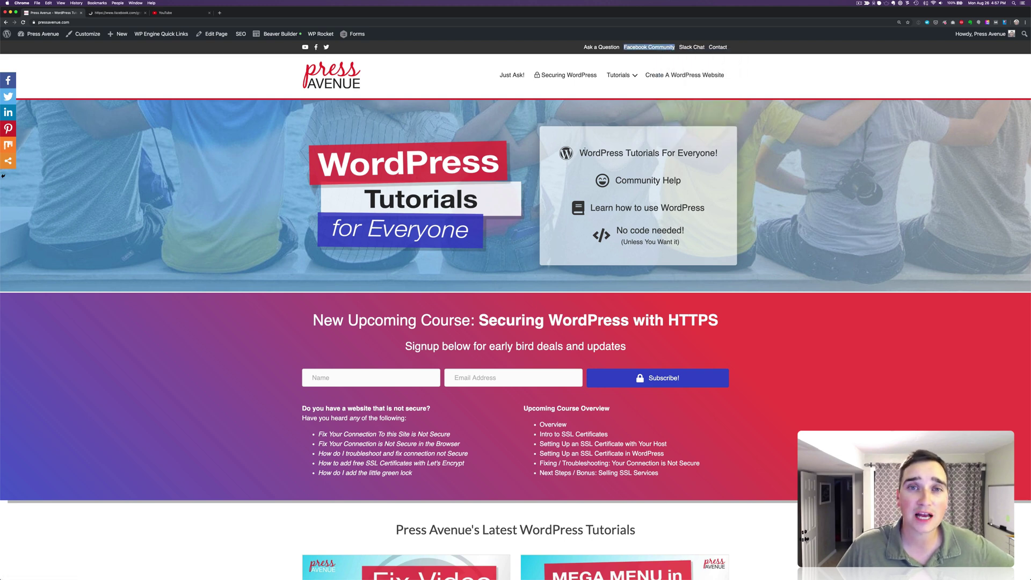
{"action": "key", "text": "ctrl+Tab"}
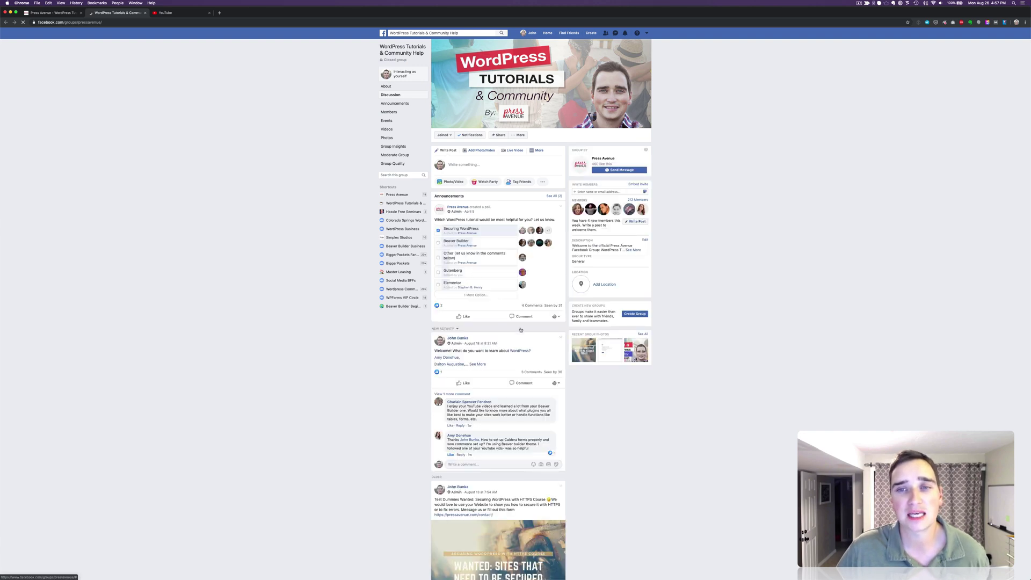
{"action": "left_click", "coordinate": [65, 13]}
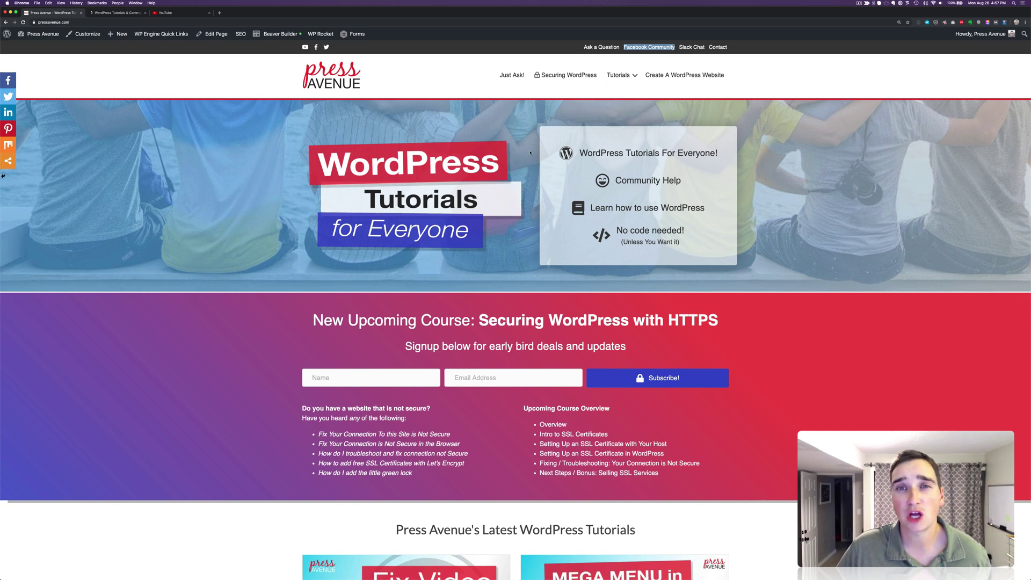